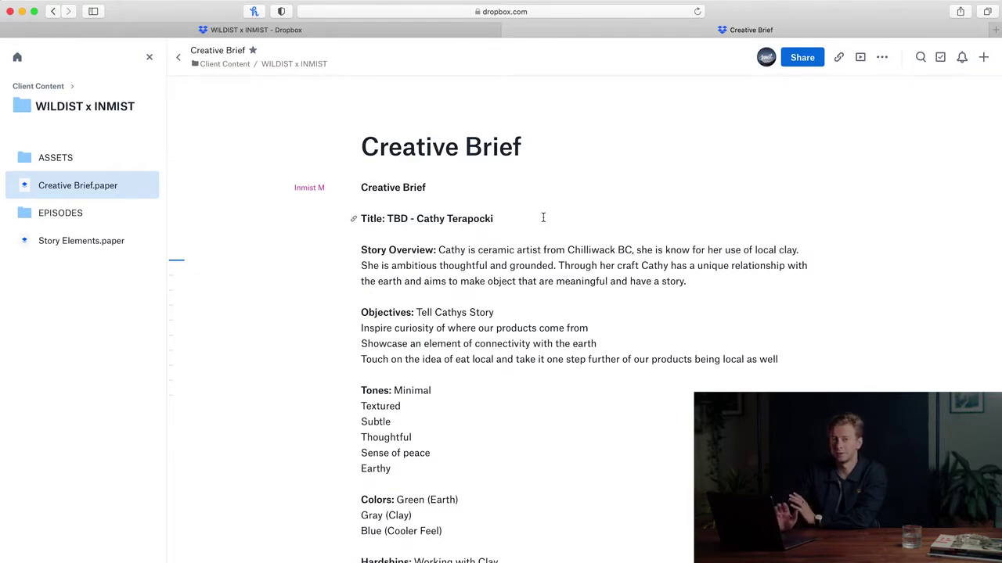
Add an 's' to 'object' in the Story Overview paragraph, making it 'objects'.
scroll(543, 217, "down", 1)
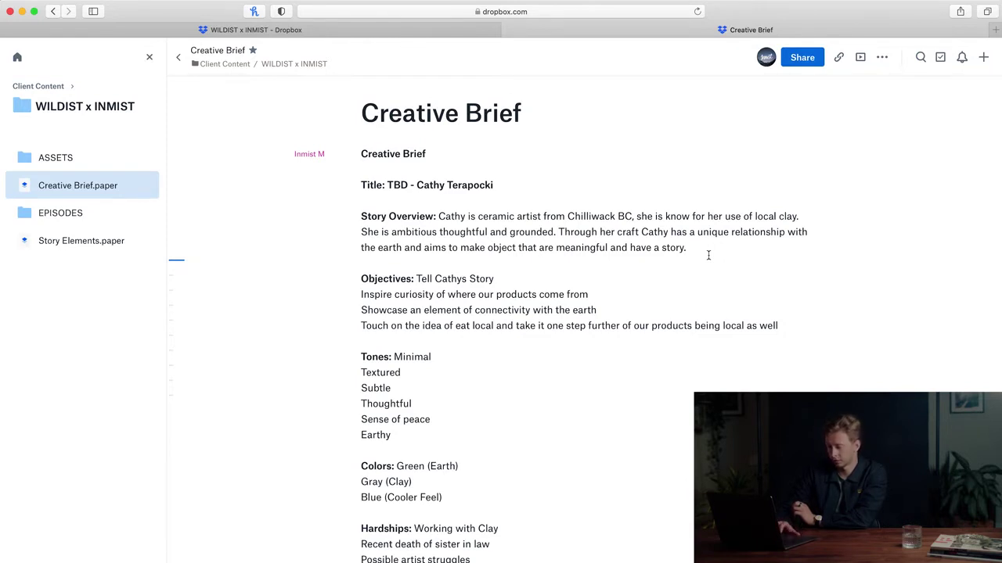
left_click(516, 248)
type("s")
scroll(521, 284, "down", 3)
left_click(645, 277)
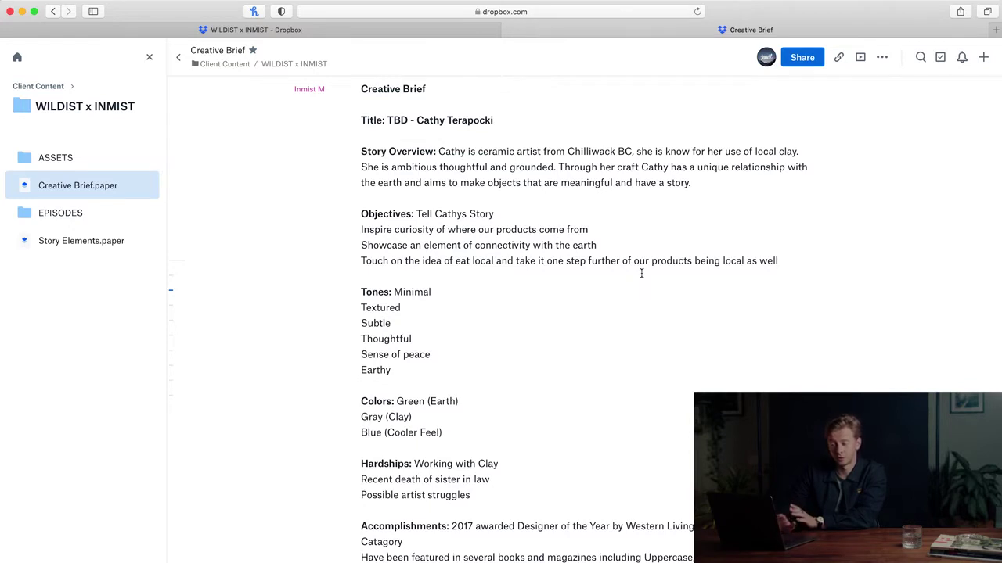
left_click(641, 273)
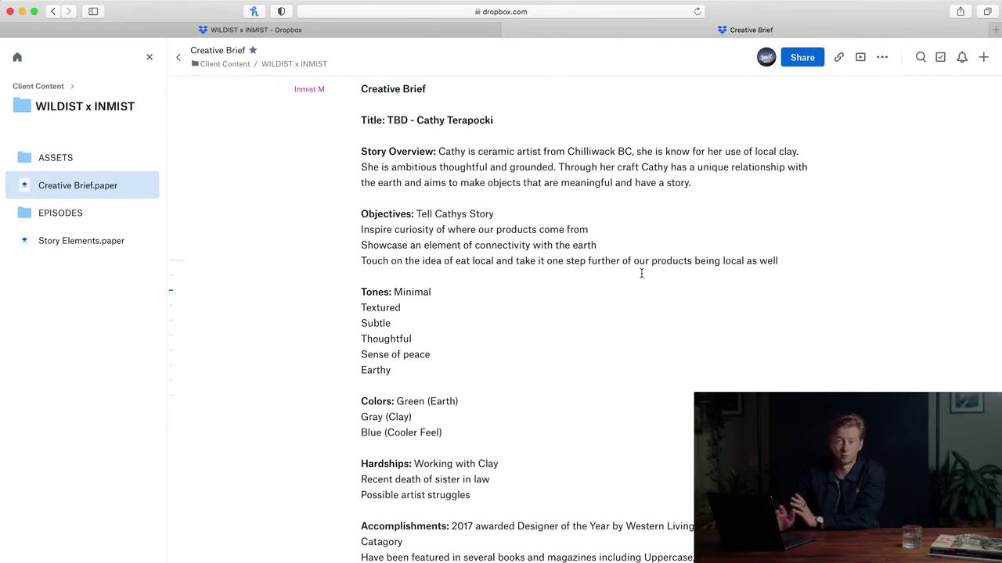
scroll(641, 273, "down", 2)
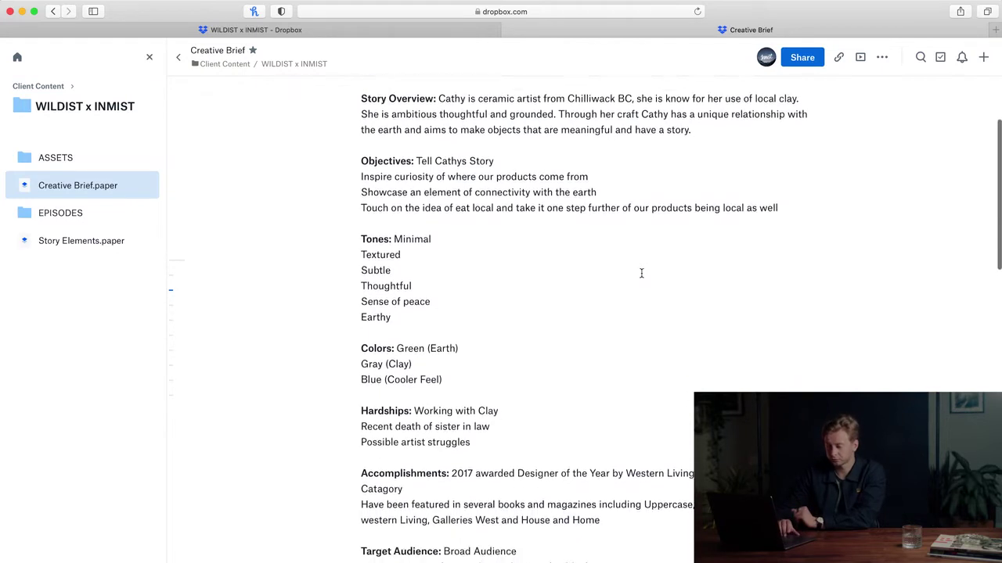
scroll(578, 272, "up", 2)
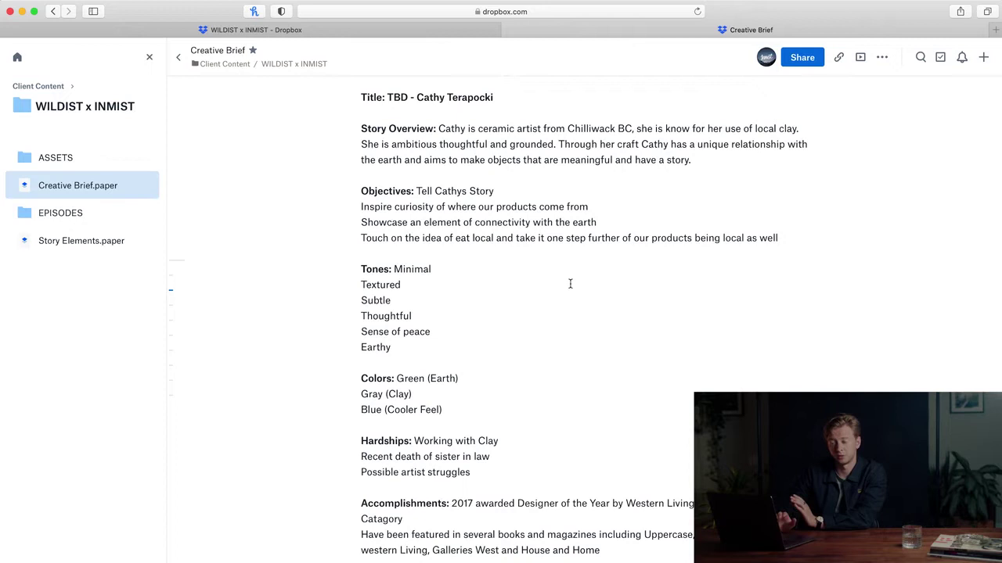
scroll(569, 284, "down", 1)
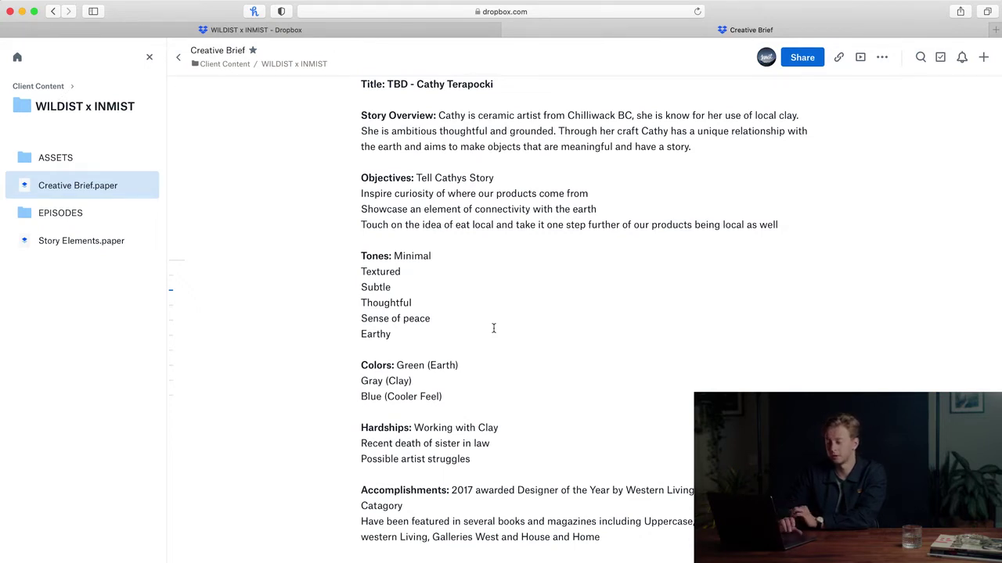
Scroll down to the Hardships line reading 'Working with Clay'.
scroll(493, 328, "down", 1)
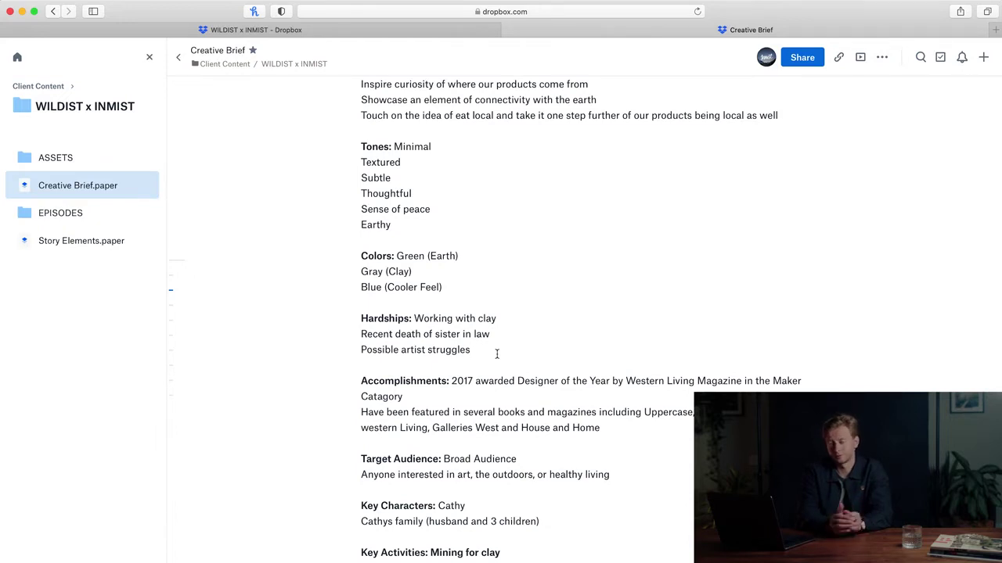
scroll(496, 354, "down", 1)
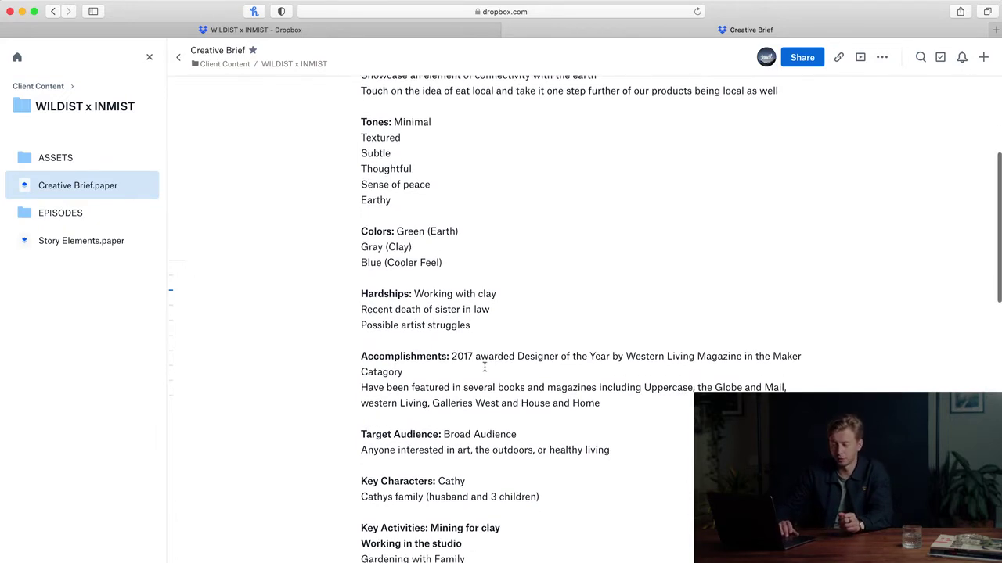
scroll(482, 368, "down", 1)
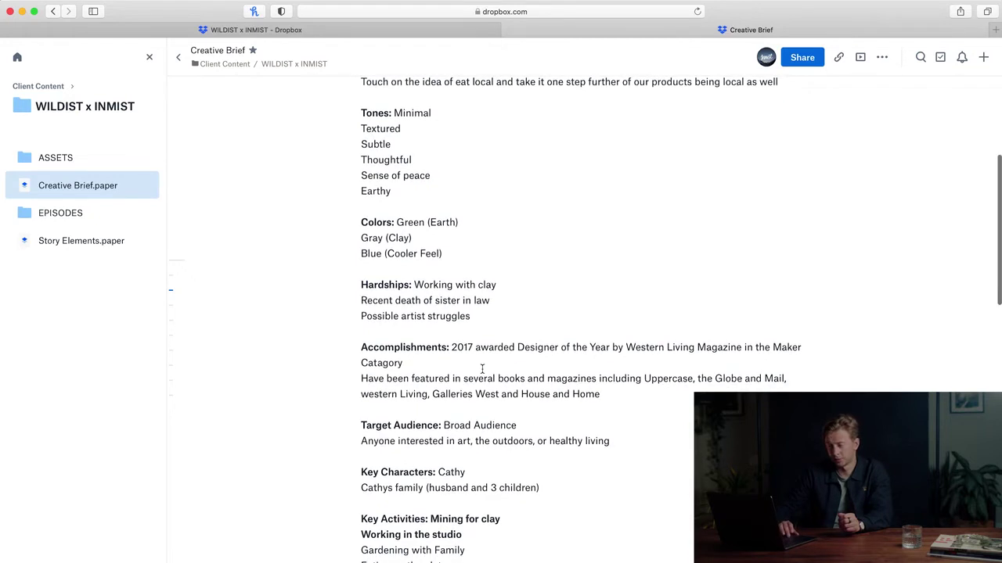
scroll(632, 397, "down", 1)
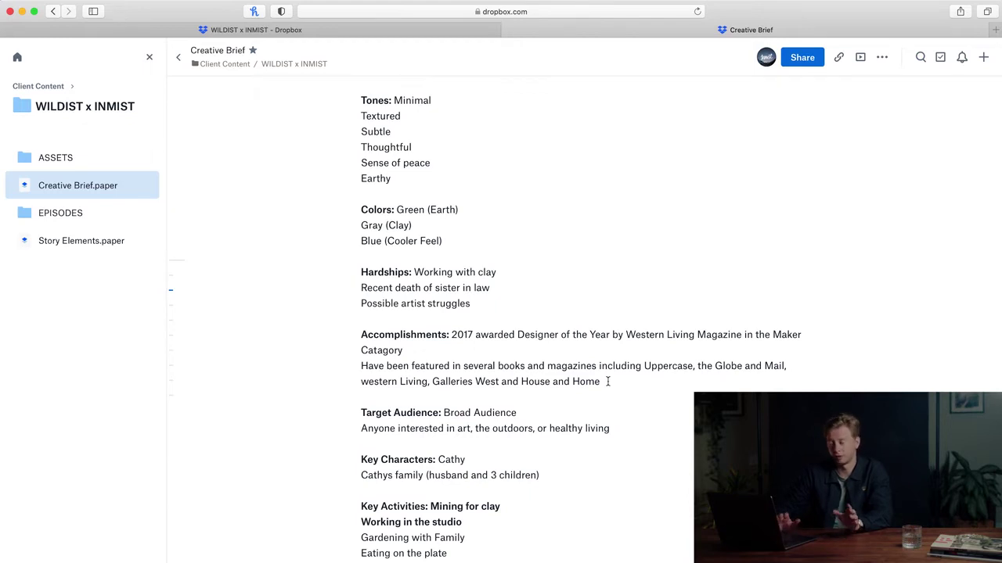
scroll(607, 381, "down", 5)
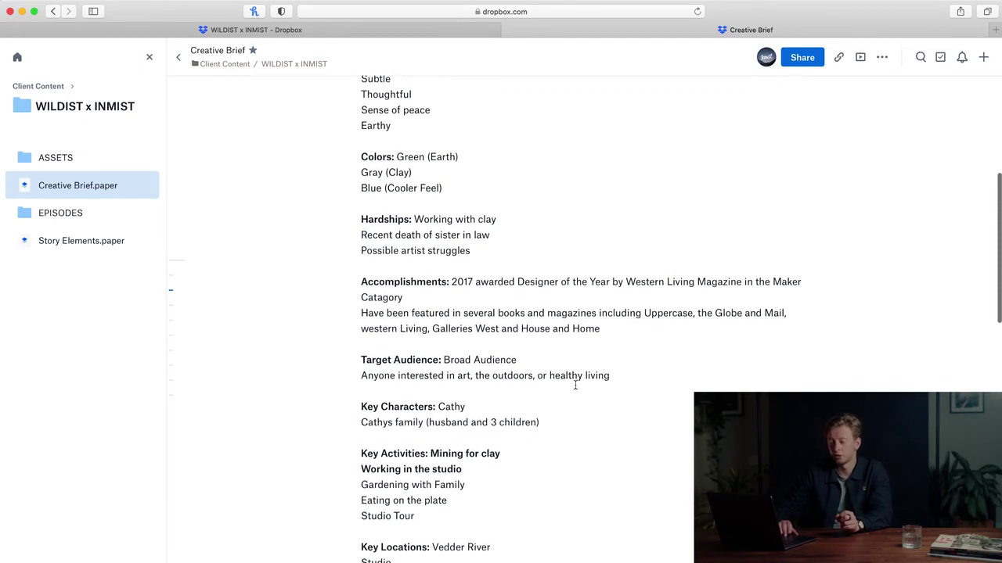
scroll(635, 375, "down", 4)
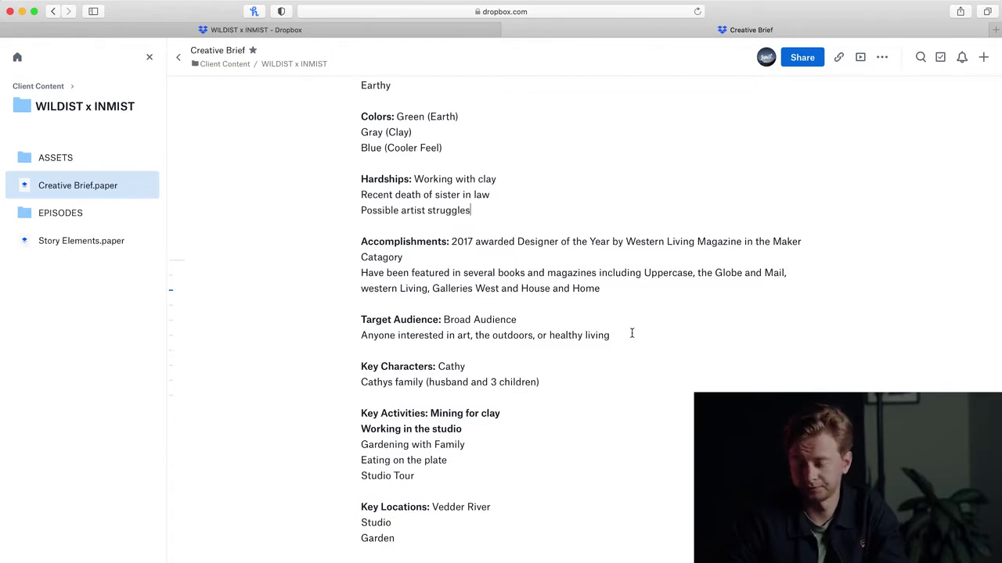
scroll(631, 331, "down", 2)
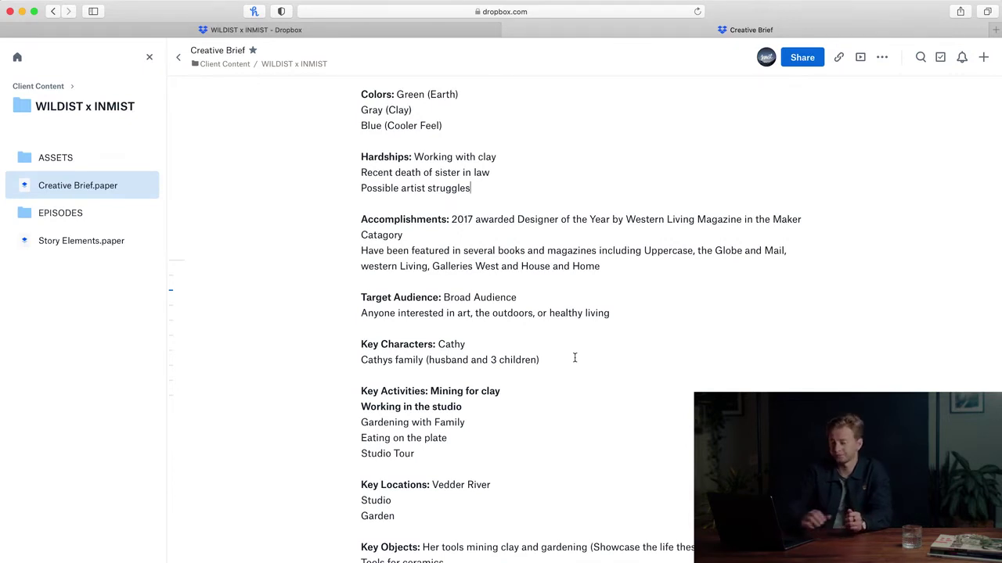
Remove the bold formatting from the Key Activities items.
scroll(532, 352, "down", 3)
left_click(471, 345)
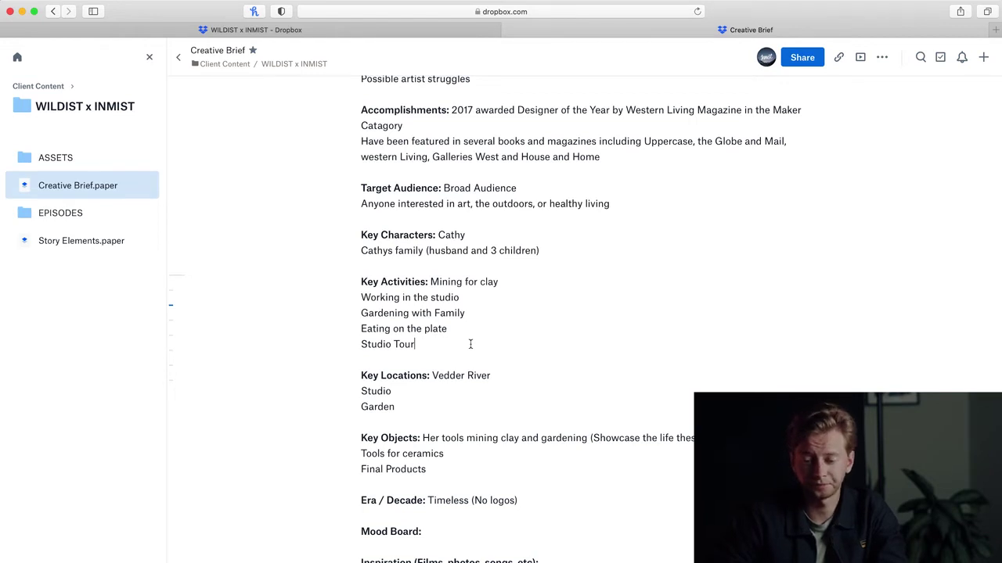
scroll(470, 345, "down", 2)
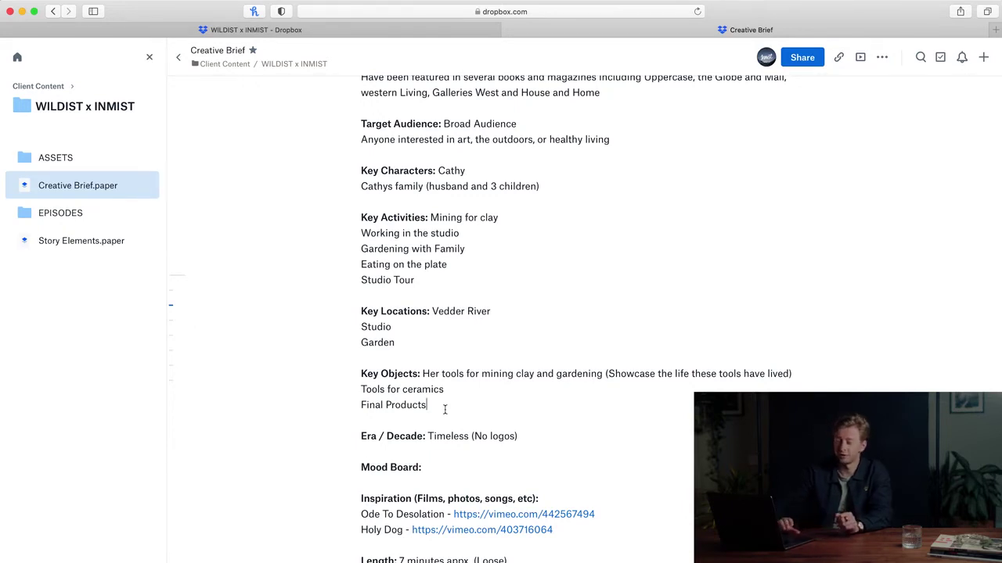
scroll(444, 409, "down", 2)
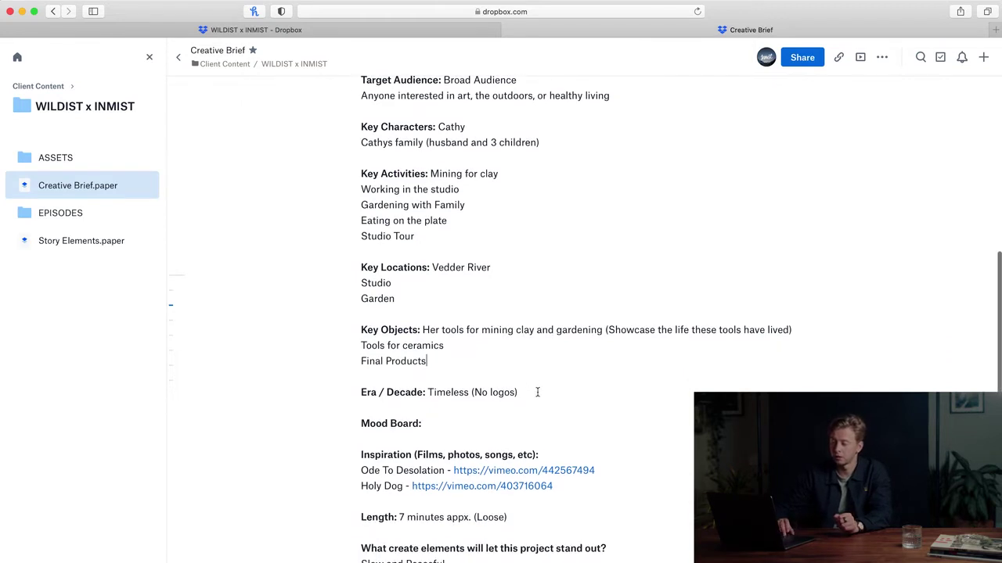
scroll(537, 393, "down", 1)
scroll(543, 380, "up", 1)
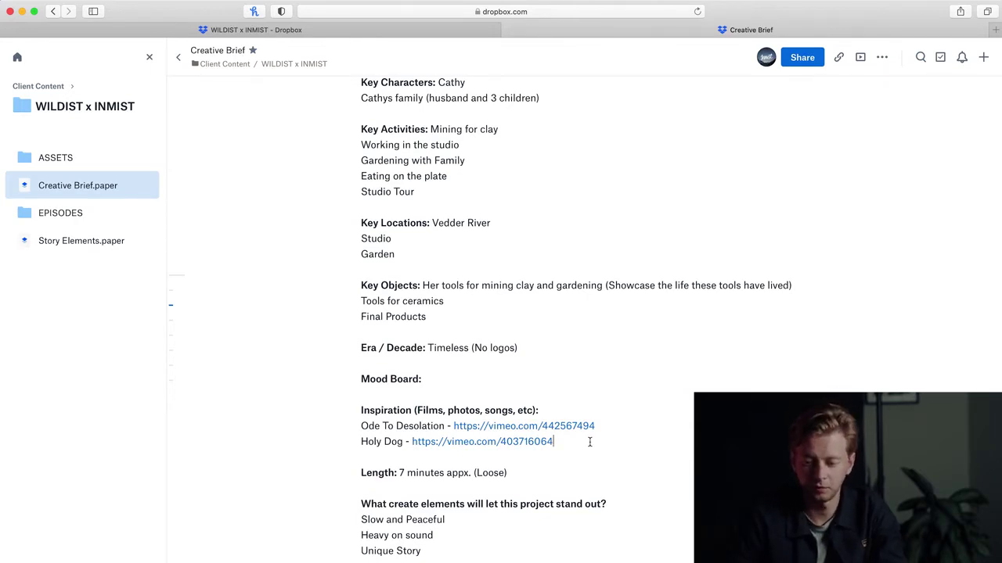
Scroll down to the 'What create elements will let this project stand out?' heading.
scroll(590, 442, "down", 1)
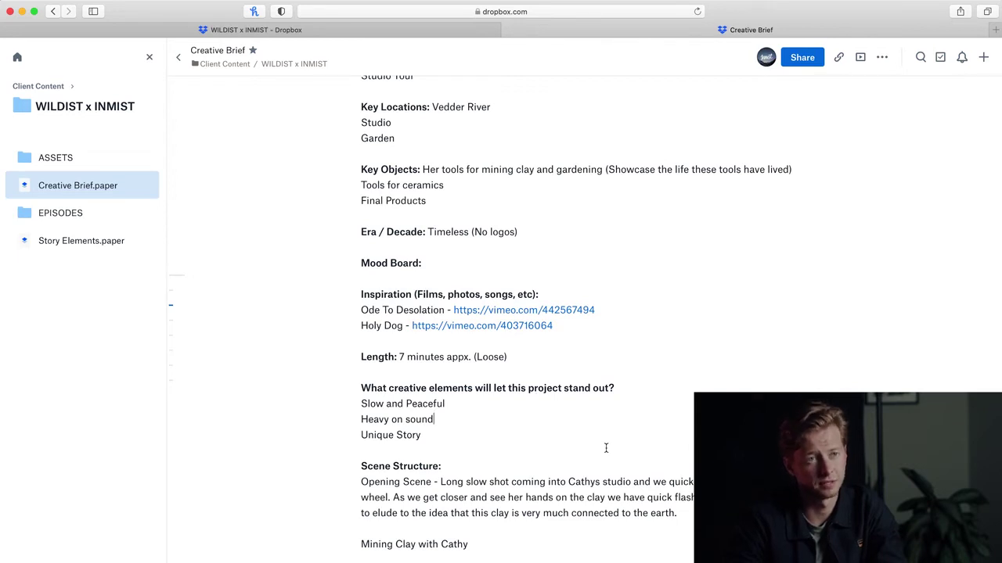
scroll(528, 437, "down", 5)
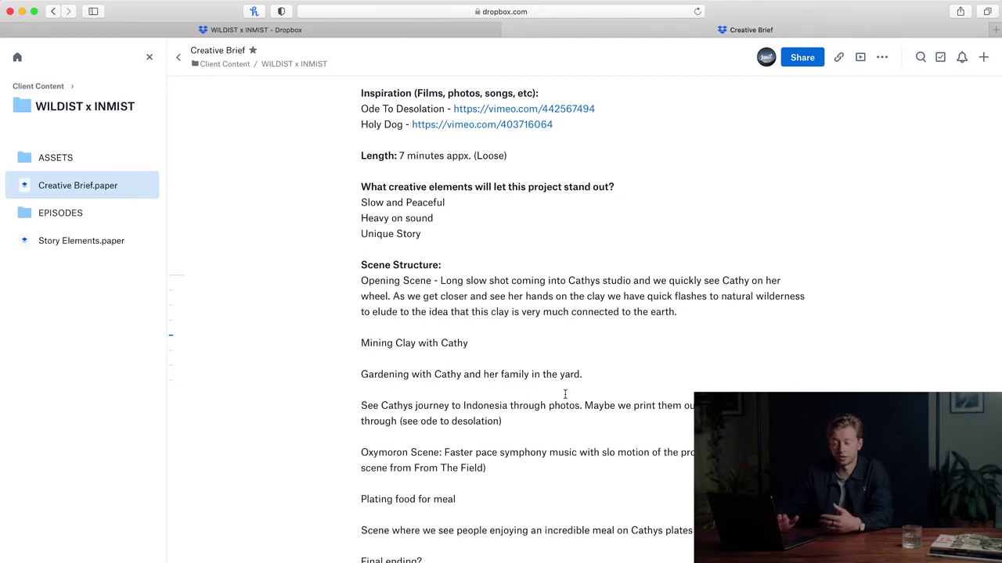
scroll(565, 394, "down", 1)
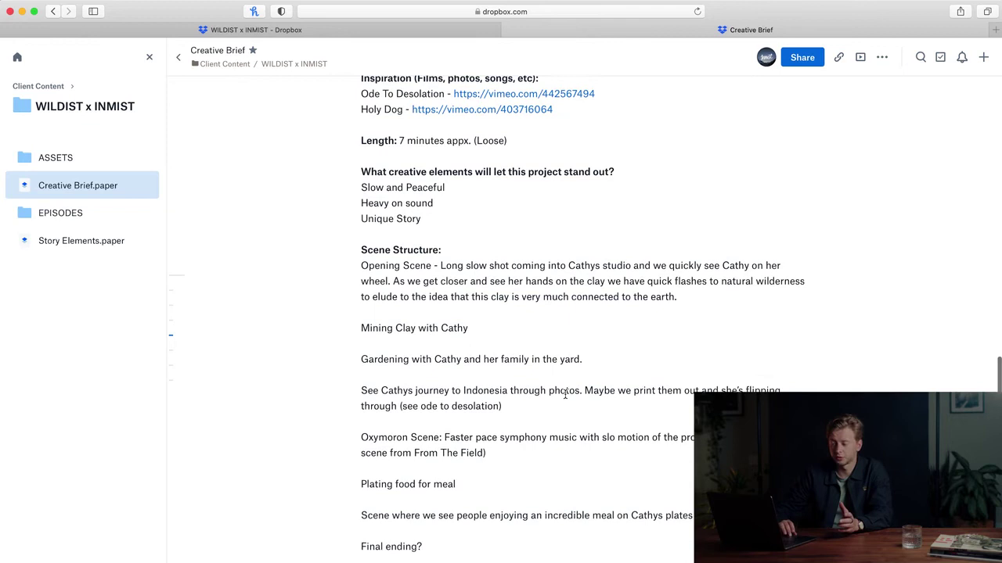
left_click(619, 365)
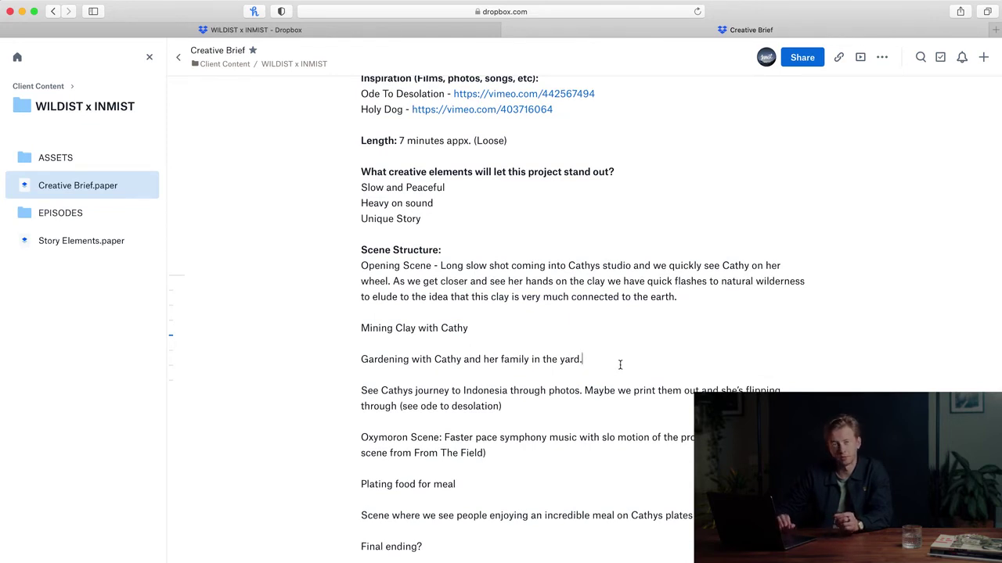
scroll(620, 365, "down", 1)
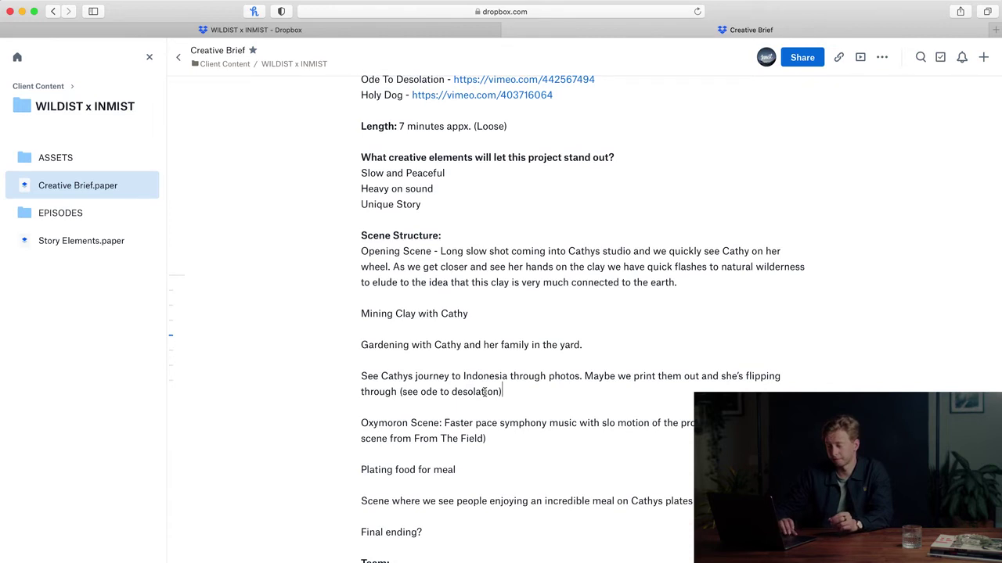
scroll(485, 392, "down", 1)
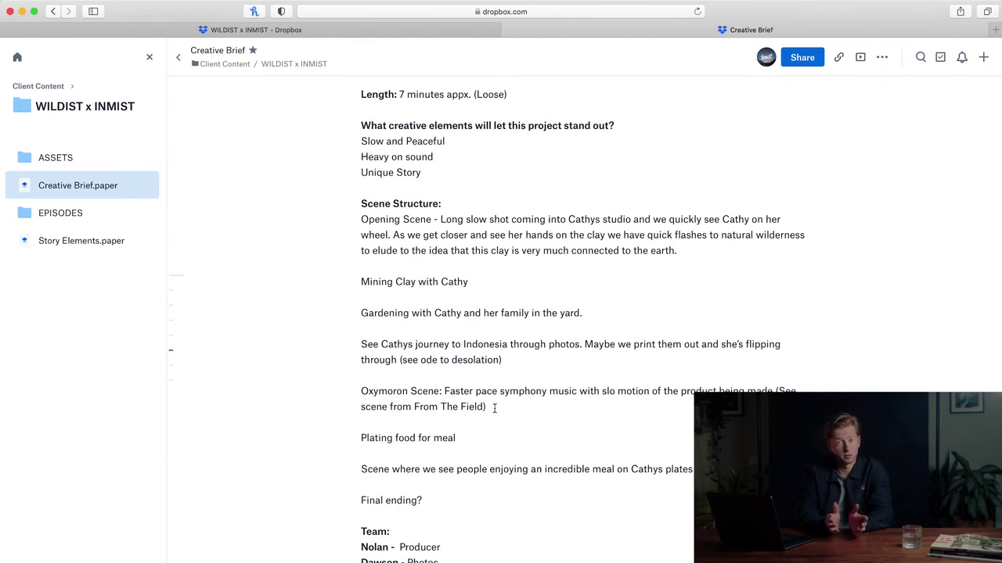
scroll(495, 408, "down", 2)
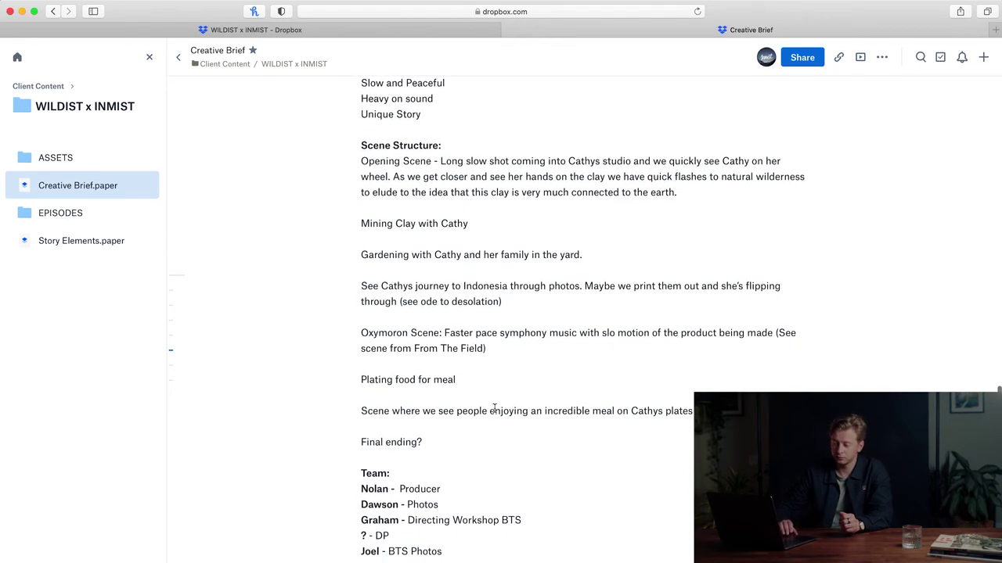
left_click(467, 380)
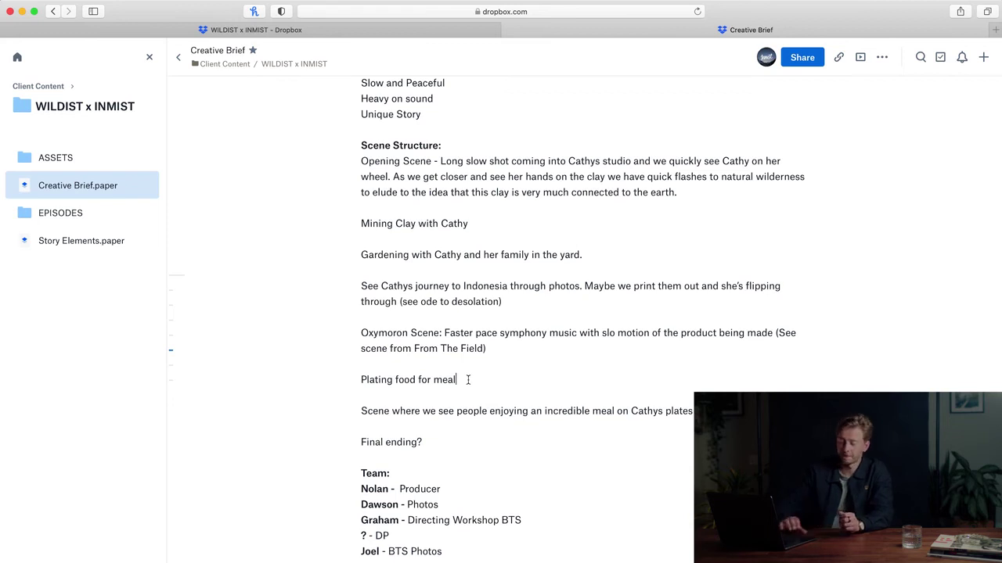
scroll(468, 380, "down", 1)
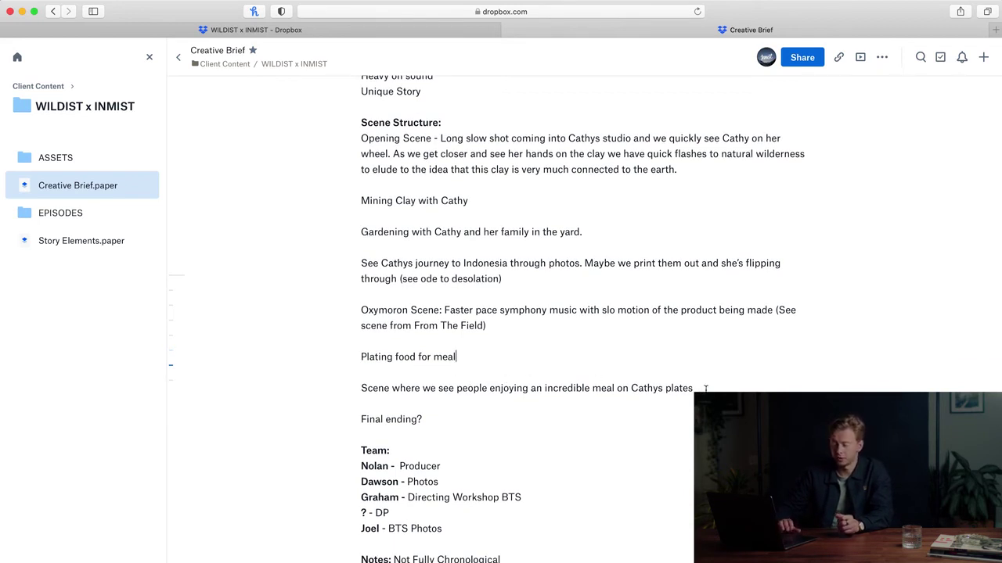
left_click(425, 421)
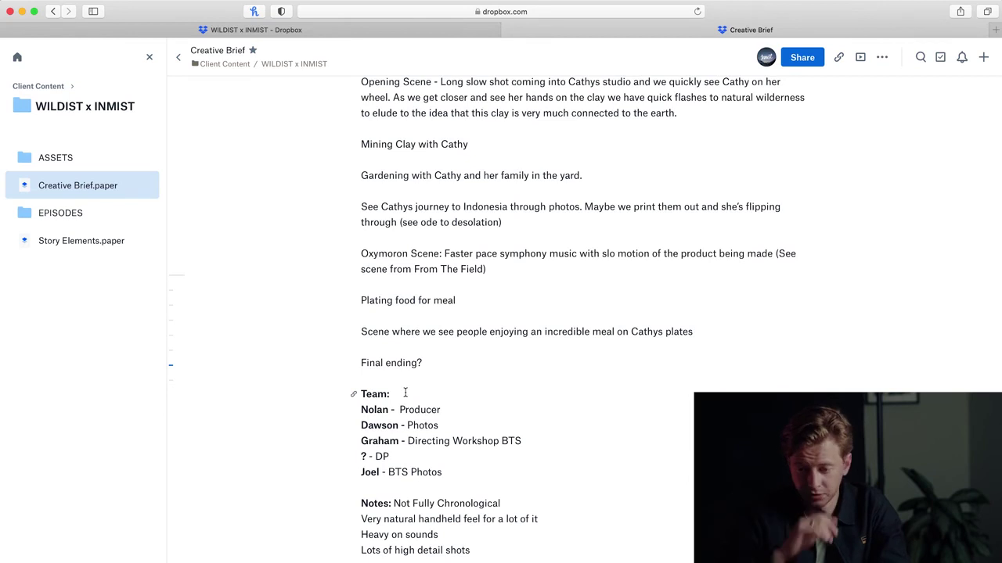
scroll(405, 394, "down", 1)
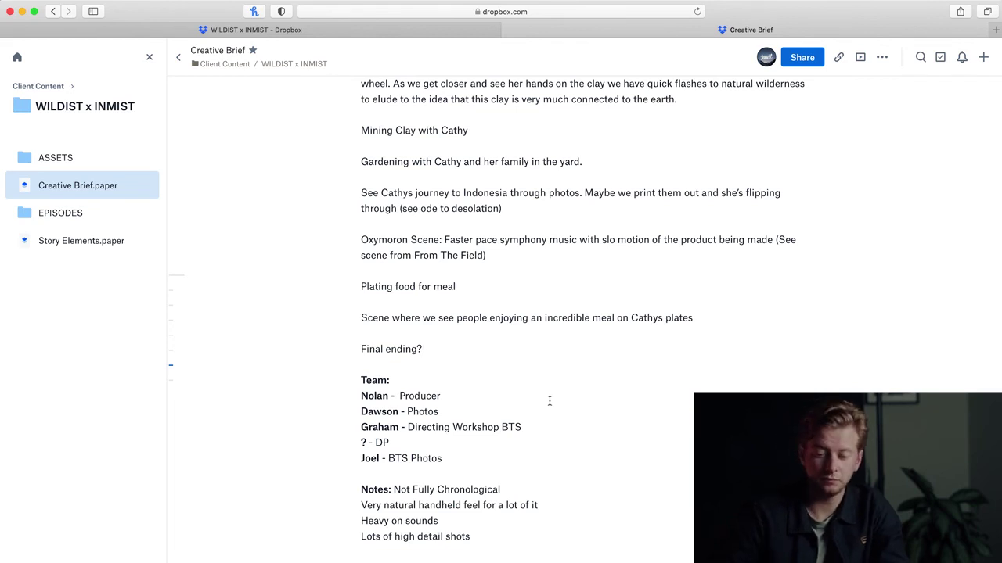
scroll(551, 495, "down", 2)
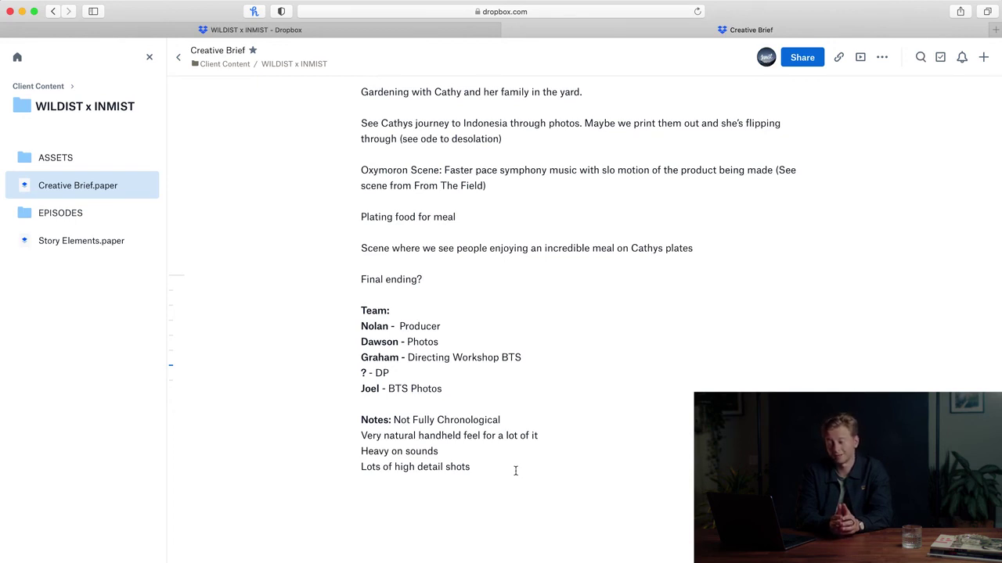
left_click(508, 463)
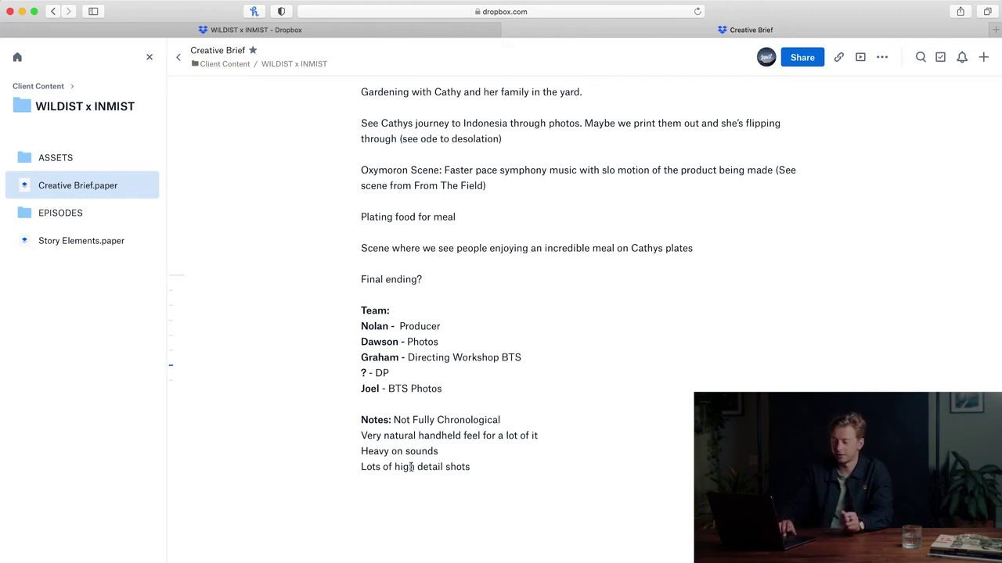
Replace 'high' with 'tight' in the last note line.
left_click_drag(415, 467, 395, 467)
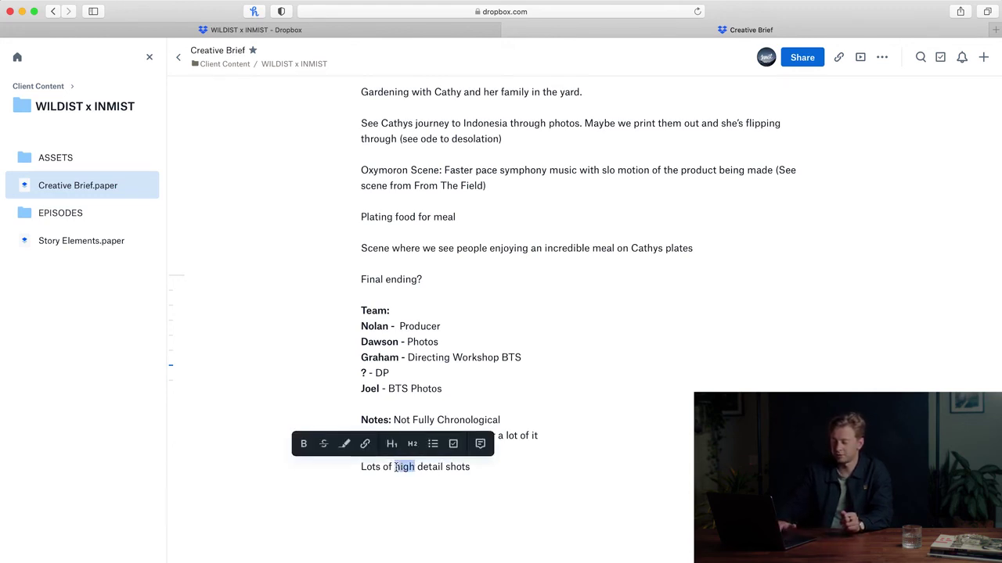
type("tight")
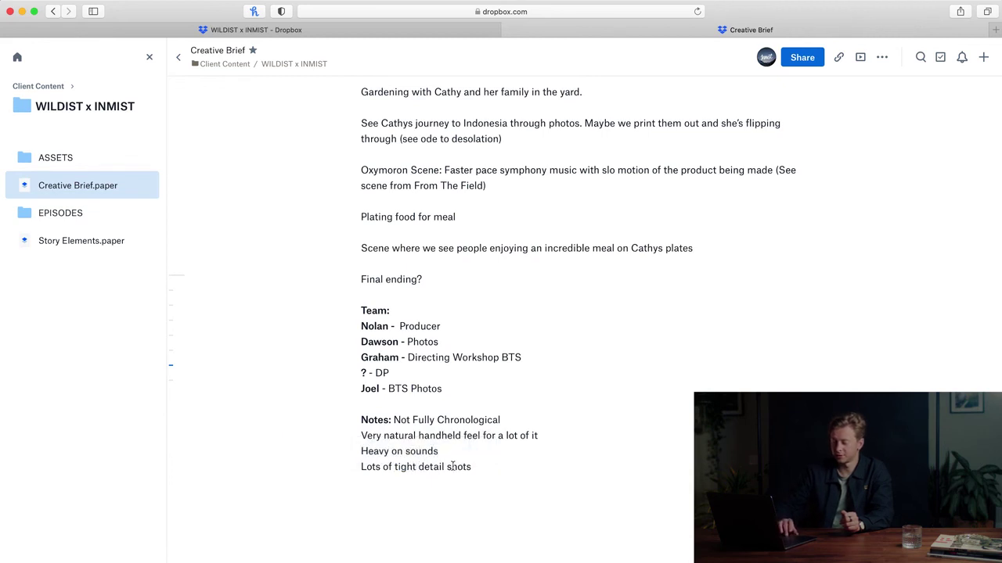
left_click(494, 471)
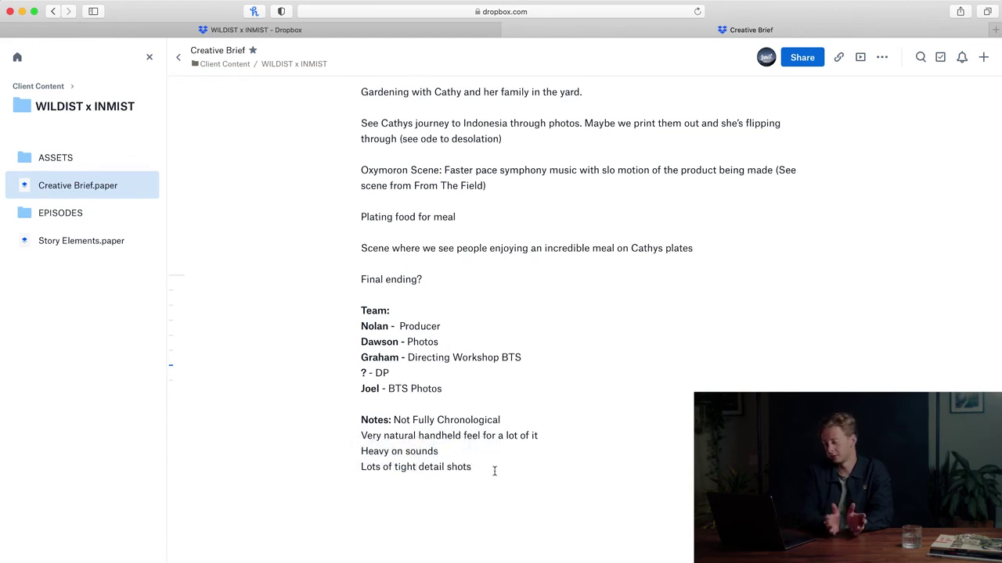